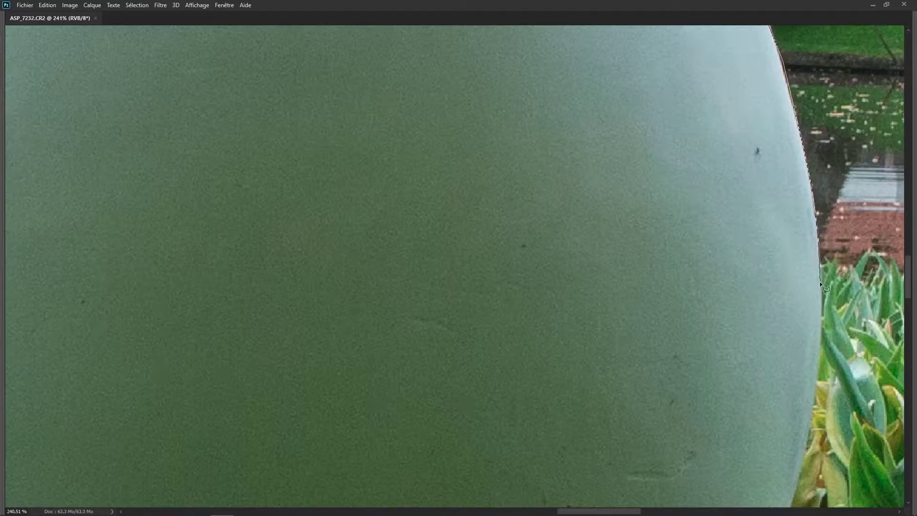
Trace a lasso outline down the large white sculpture's right edge and along its base
scroll(797, 459, "down", 5)
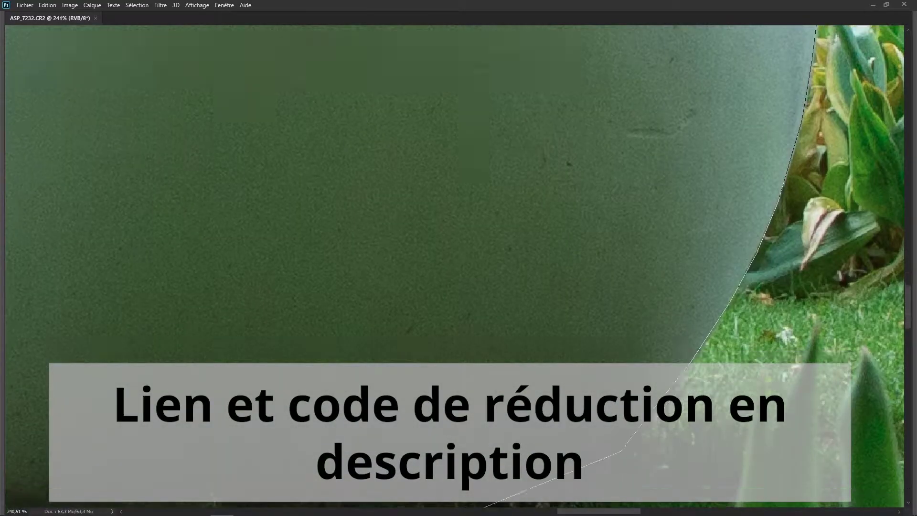
scroll(738, 334, "down", 5)
left_click(718, 131)
left_click(235, 178)
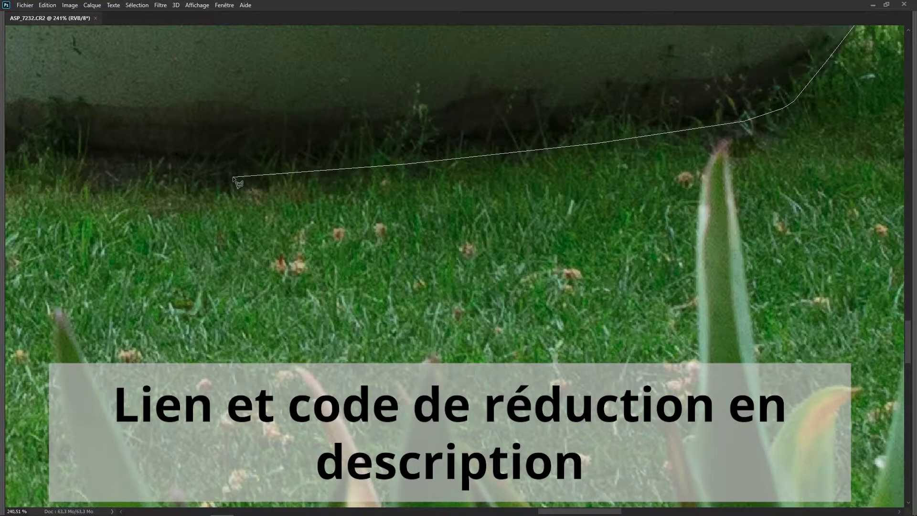
Continue the lasso outline around the base's lower-left curve and up the sculpture's lower-left edge
left_click(407, 154)
left_click(293, 131)
left_click(233, 104)
left_click(207, 78)
left_click(179, 47)
left_click(129, 212)
left_click(95, 150)
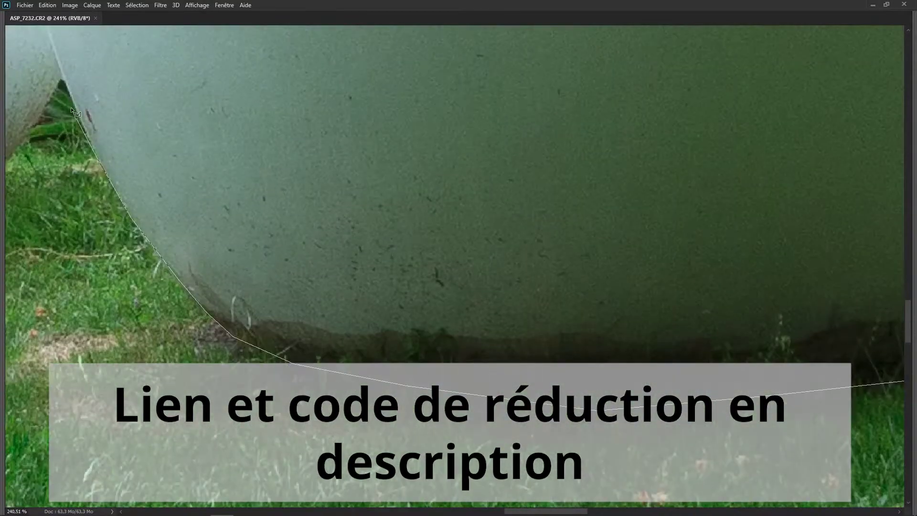
Extend the lasso outline up the middle of the large sculpture's left edge, past the smaller sculpture
left_click(123, 409)
left_click(101, 313)
left_click(86, 213)
left_click(86, 108)
left_click(87, 36)
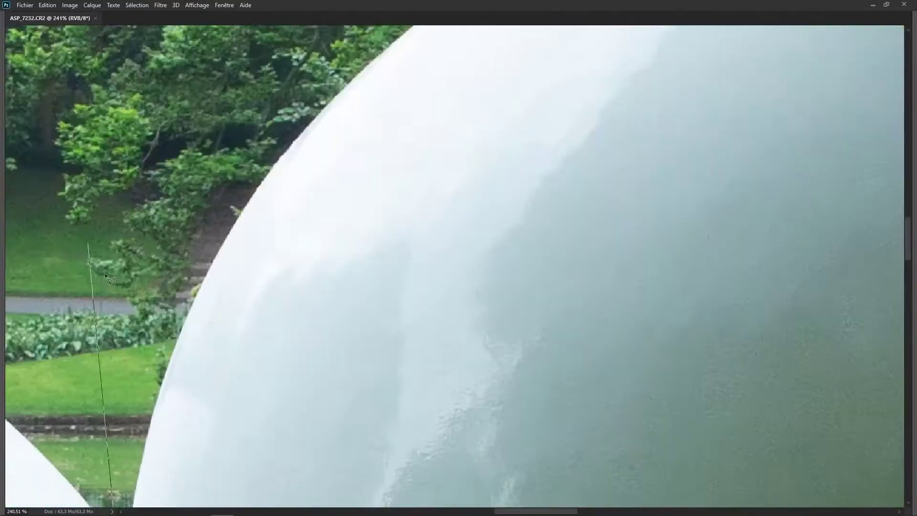
Follow the large sculpture's upper-left curve against the lawn and trees with lasso points
left_click(126, 449)
left_click(139, 373)
left_click(155, 302)
left_click(181, 231)
left_click(214, 158)
left_click(245, 105)
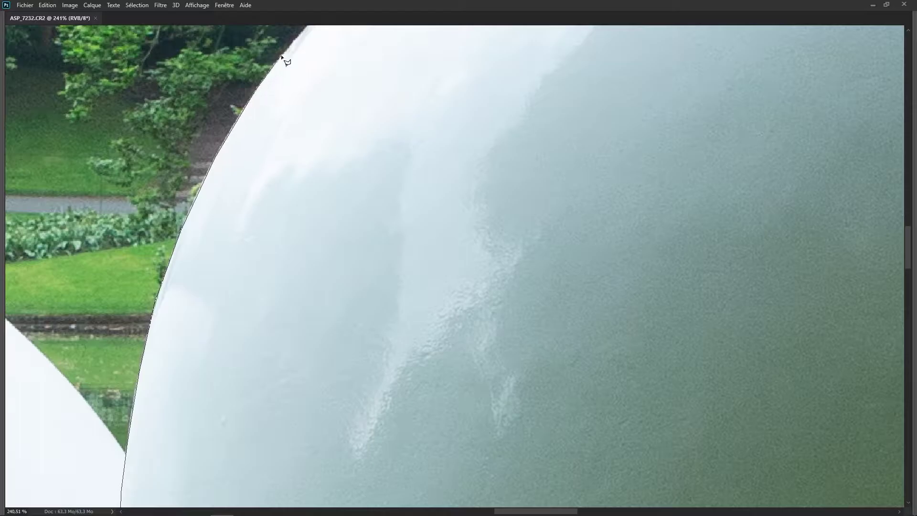
left_click(283, 53)
Carry the lasso outline along the sculpture's sloping left shoulder toward its tip
scroll(284, 53, "up", 3)
left_click(328, 113)
left_click(402, 41)
scroll(402, 42, "up", 5)
left_click(422, 206)
left_click(635, 57)
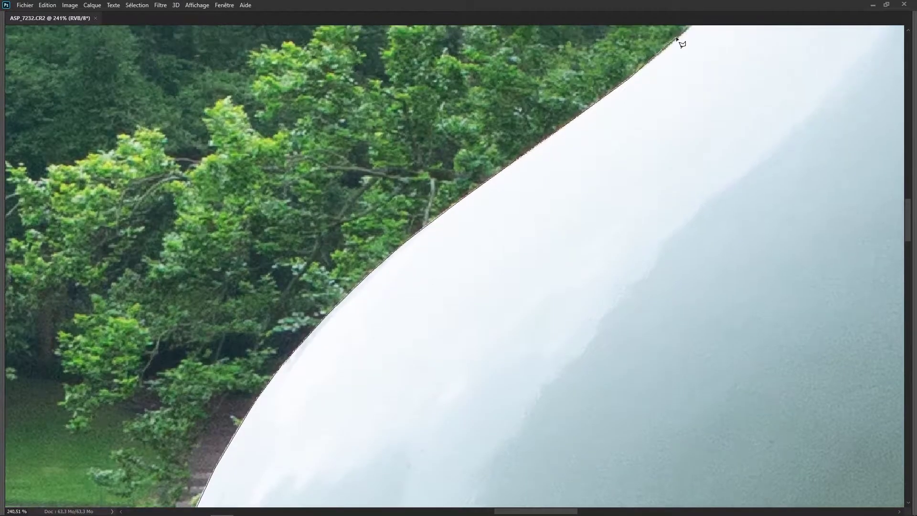
left_click(680, 40)
left_click_drag(680, 40, 303, 336)
Trace the sculpture's narrow neck and rounded tip to finish the lasso outline
left_click(367, 280)
left_click(393, 239)
left_click(418, 191)
left_click(436, 144)
left_click(443, 114)
left_click(462, 54)
scroll(463, 54, "up", 3)
left_click(474, 62)
left_click(500, 30)
left_click(516, 29)
scroll(546, 50, "down", 10)
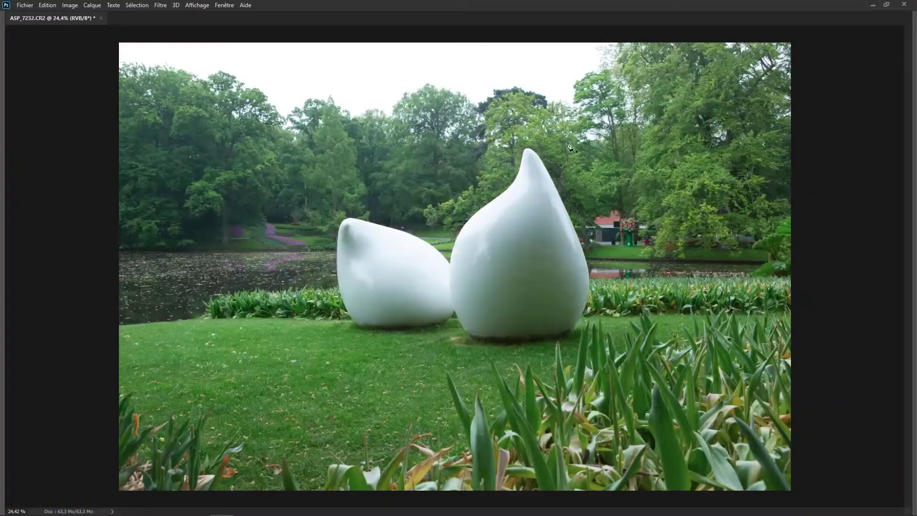
Draw a curved Pen path down the large sculpture's right side and along its base
scroll(561, 157, "up", 5)
left_click_drag(556, 278, 569, 322)
mouse_move(629, 453)
left_mouse_down()
mouse_move(638, 486)
mouse_move(509, 110)
left_mouse_up()
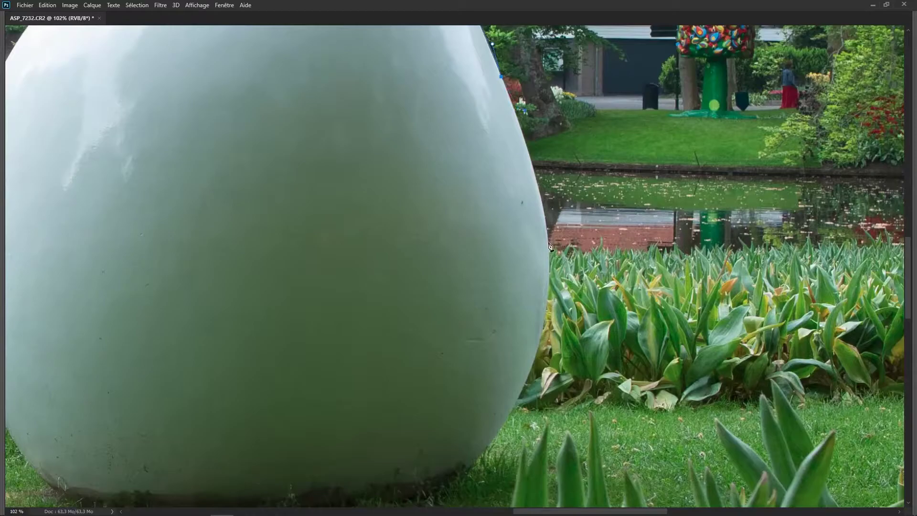
left_click_drag(549, 244, 552, 293)
mouse_move(536, 354)
left_mouse_down()
mouse_move(519, 419)
mouse_move(679, 238)
left_mouse_up()
Continue the curved Pen path up the large sculpture's left side and shoulder
left_click_drag(399, 337, 243, 337)
mouse_move(139, 133)
left_mouse_down()
mouse_move(136, 120)
mouse_move(238, 422)
left_mouse_up()
left_click_drag(225, 264, 229, 214)
left_click_drag(263, 123, 283, 99)
left_click_drag(283, 99, 212, 303)
left_click_drag(283, 220, 328, 185)
left_click_drag(404, 129, 469, 71)
Curve the Pen path around the sculpture's tip and close it at its starting point
left_click_drag(328, 185, 329, 187)
left_click_drag(464, 64, 443, 284)
left_click_drag(433, 243, 434, 240)
left_click_drag(448, 290, 406, 334)
left_click_drag(444, 196, 450, 184)
left_click(456, 189)
Convert the sculpture path to a selection, preview it in Quick Mask, and deselect it
scroll(468, 341, "down", 9)
right_click(468, 337)
left_click(501, 184)
left_click(531, 139)
scroll(539, 296, "down", 6)
key("q")
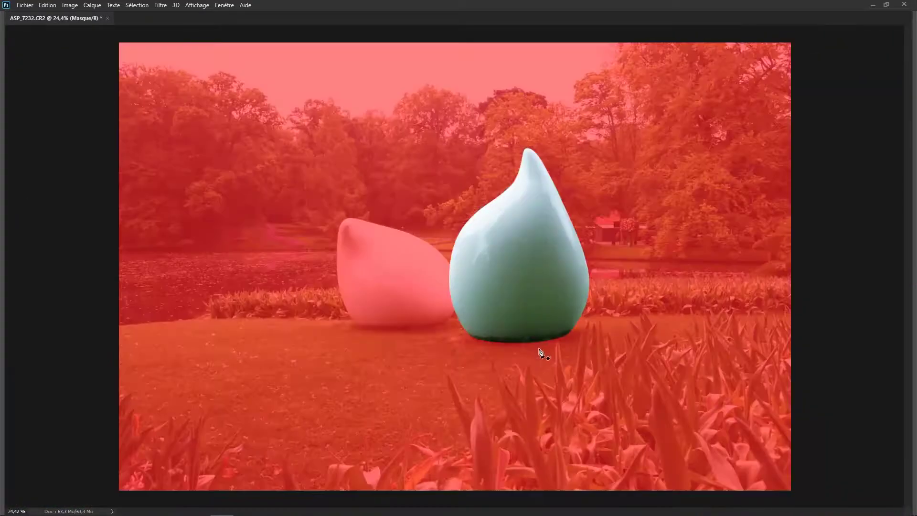
key("q")
key("ctrl+d")
Try selecting the two white sculptures by adding sampled areas with the Magic Wand, and preview the selection in Quick Mask
key("w")
left_click(483, 240)
left_click(505, 260, "shift")
left_click(512, 279, "shift")
left_click(384, 302, "shift")
key("q")
key("q")
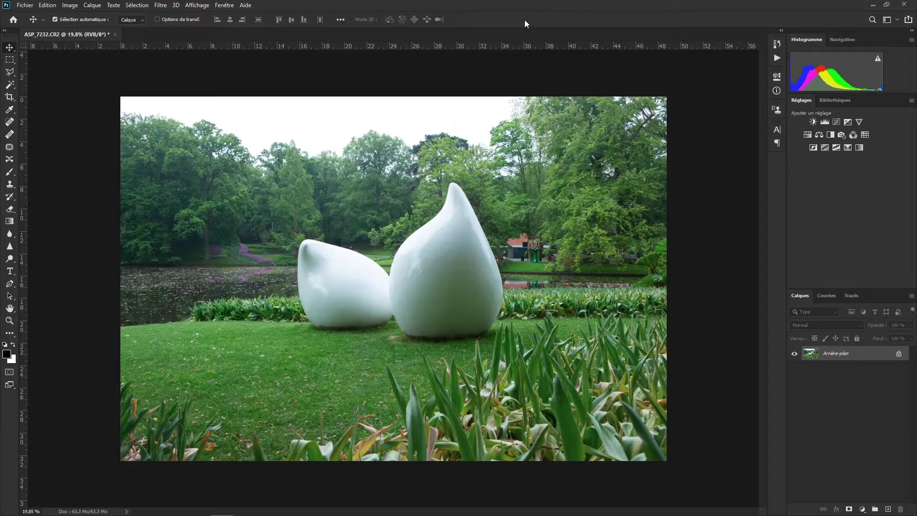
Unlock the background layer and set the Eraser brush size to 282 px
left_click(899, 355)
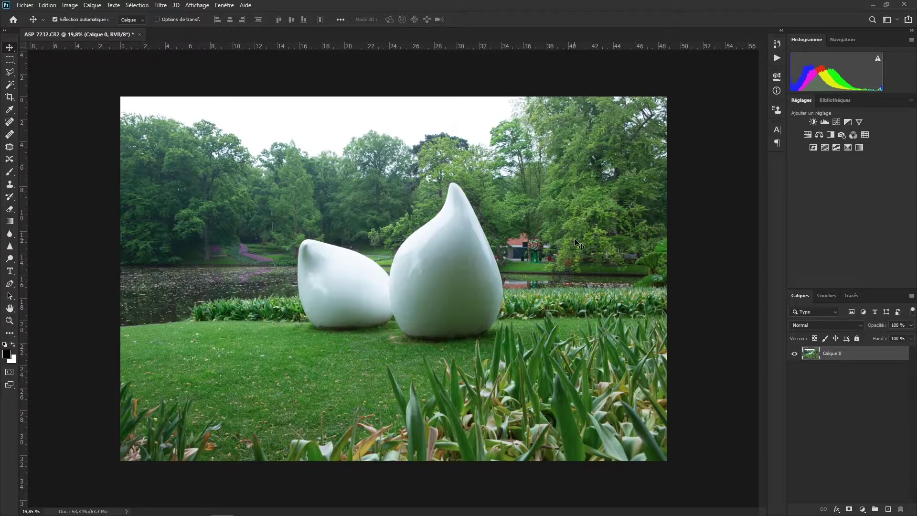
key("e")
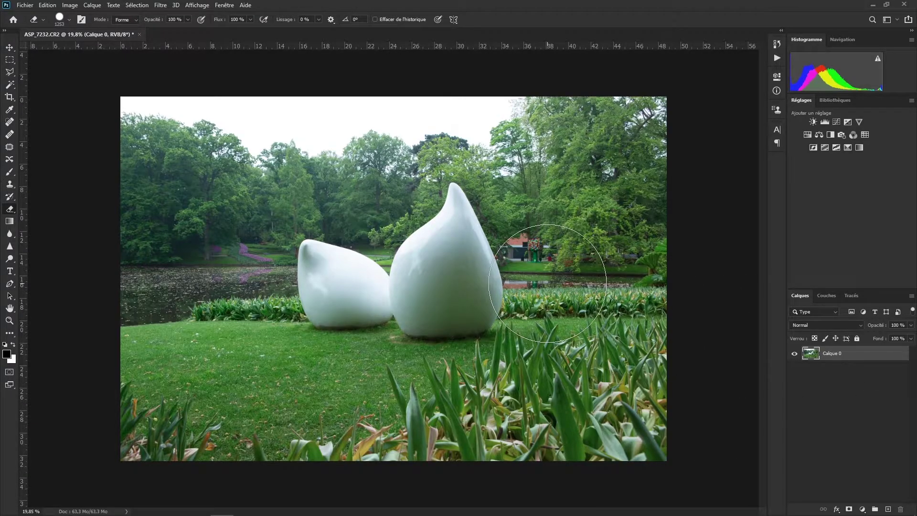
mouse_move(591, 244)
left_mouse_down()
mouse_move(546, 254)
mouse_move(573, 229)
mouse_move(598, 226)
mouse_move(552, 226)
mouse_move(618, 219)
mouse_move(560, 222)
mouse_move(600, 223)
mouse_move(565, 175)
left_mouse_up()
left_click_drag(562, 238, 517, 227)
middle_click(517, 227, "alt")
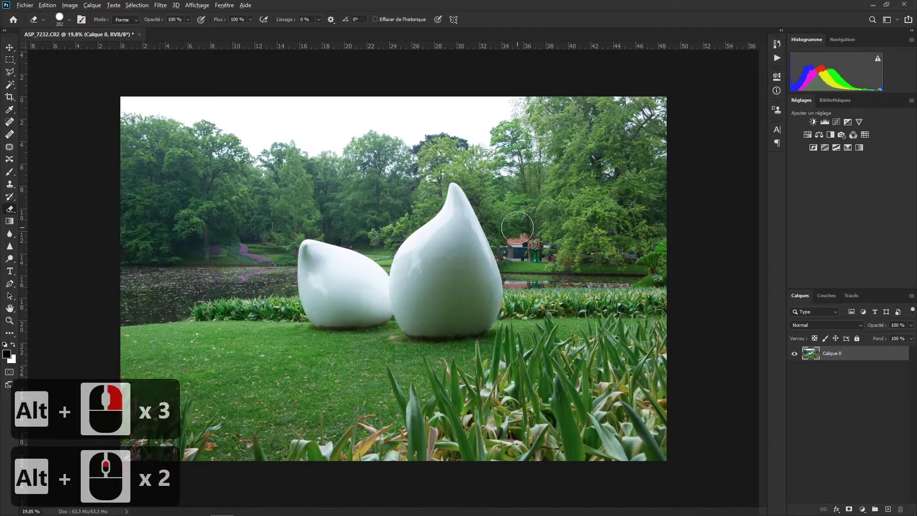
Try erasing the background along both sides of the large sculpture, and undo the strokes
scroll(518, 228, "up", 10, "alt")
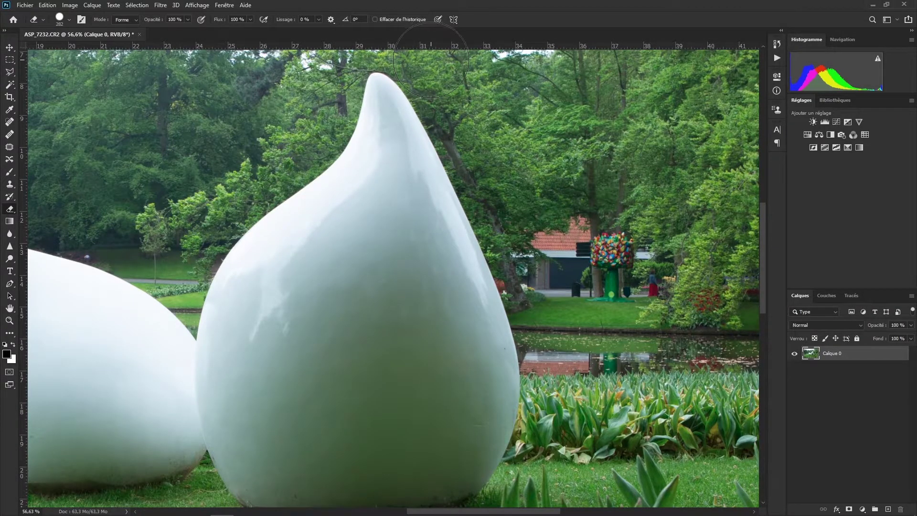
mouse_move(429, 62)
left_mouse_down()
mouse_move(560, 342)
mouse_move(553, 329)
mouse_move(535, 436)
mouse_move(515, 469)
left_mouse_up()
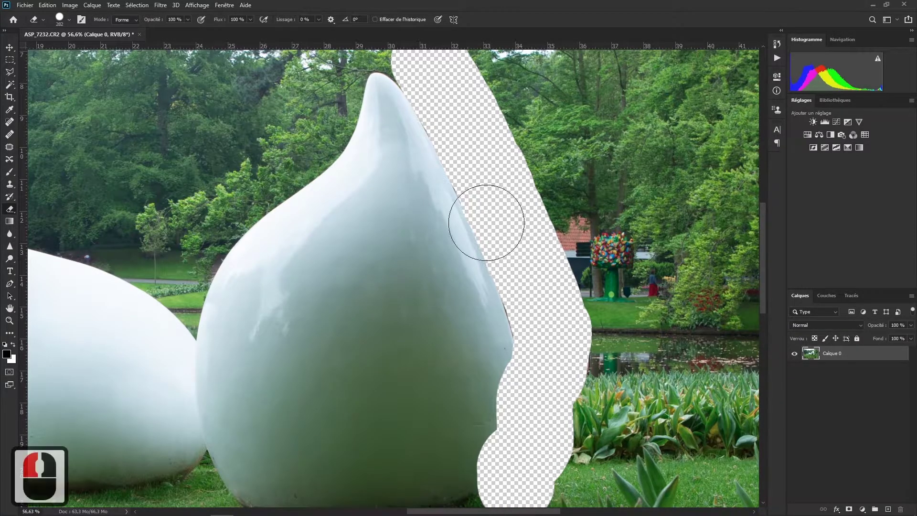
left_click(328, 77)
mouse_move(329, 77)
left_mouse_down()
mouse_move(310, 130)
mouse_move(276, 160)
mouse_move(233, 267)
left_mouse_up()
scroll(422, 331, "down", 6, "alt")
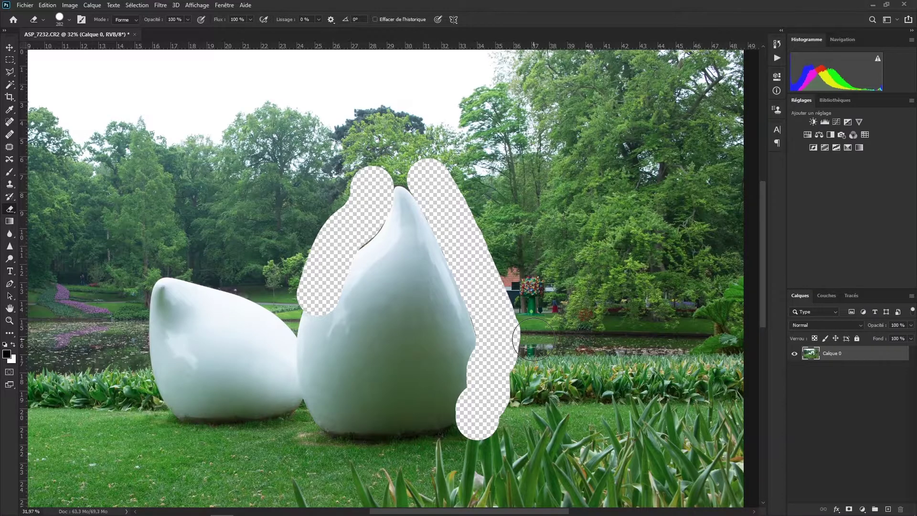
key("ctrl+z")
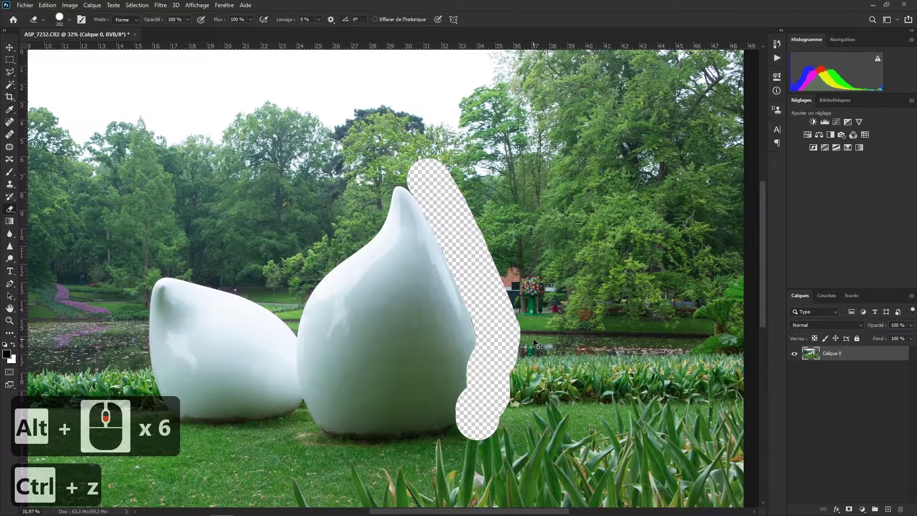
key("ctrl+z")
key("ctrl+z")
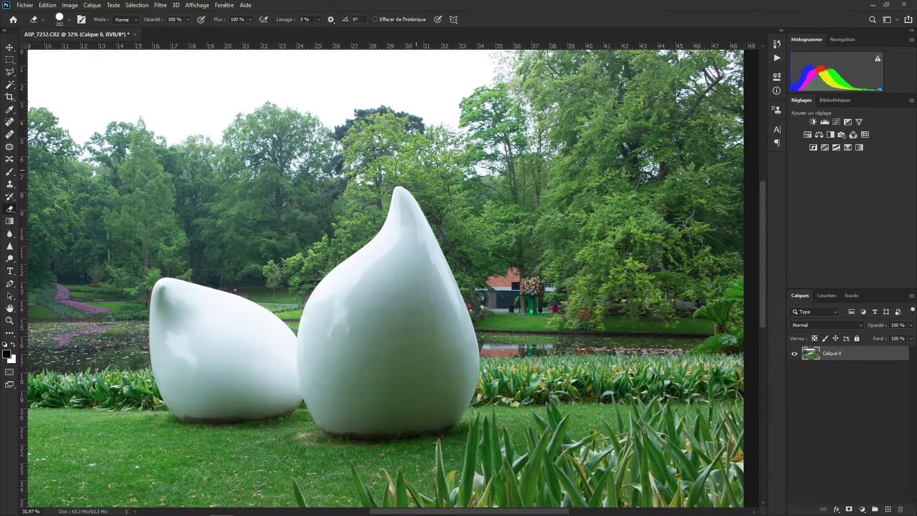
Try one eraser stroke from the sculpture's tip down over its right flank, and undo it
mouse_move(424, 174)
left_mouse_down()
mouse_move(463, 251)
mouse_move(468, 311)
left_mouse_up()
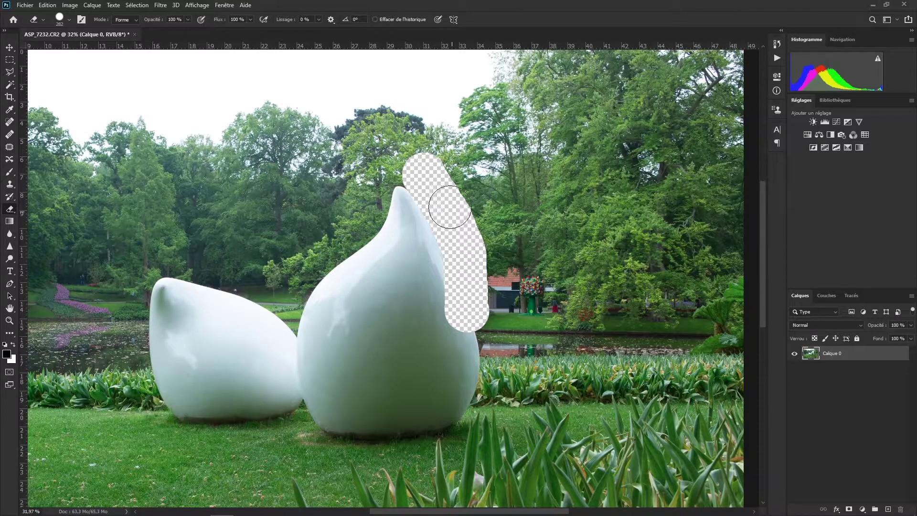
key("ctrl+z")
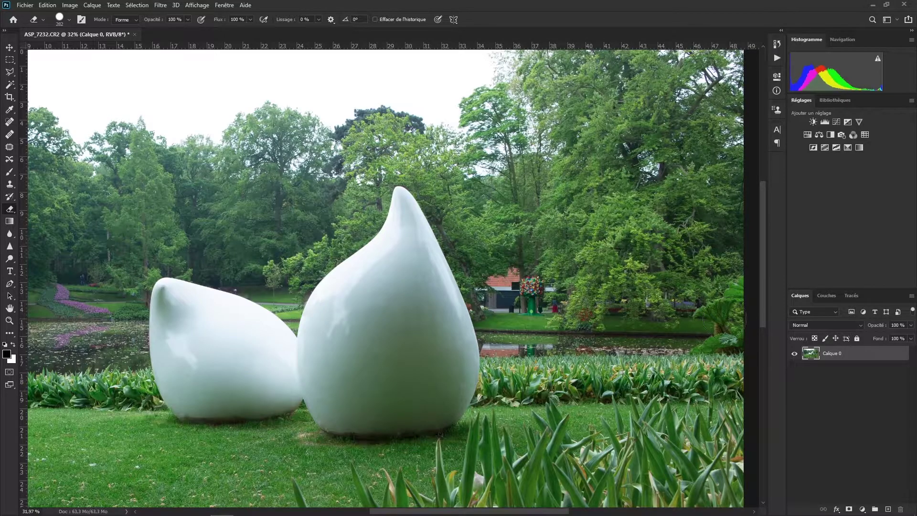
Duplicate the photo layer Calque 0
left_click(845, 357)
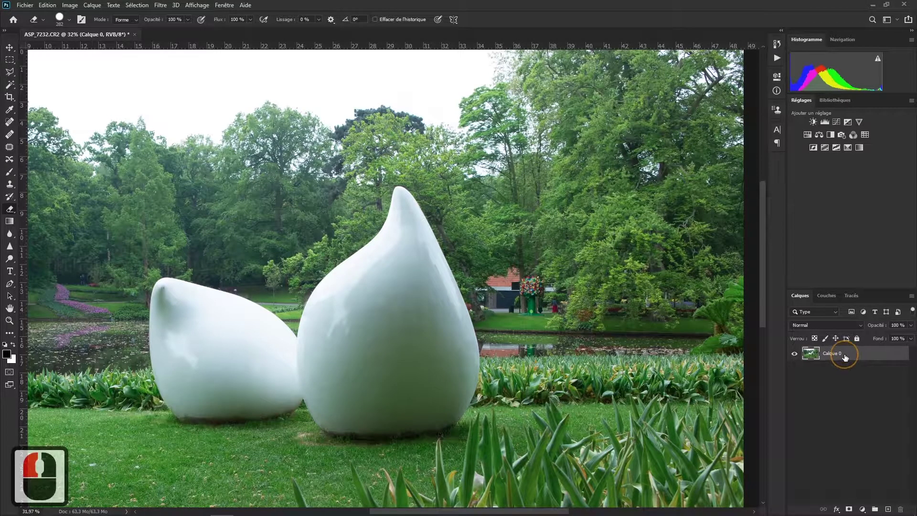
key("ctrl+j")
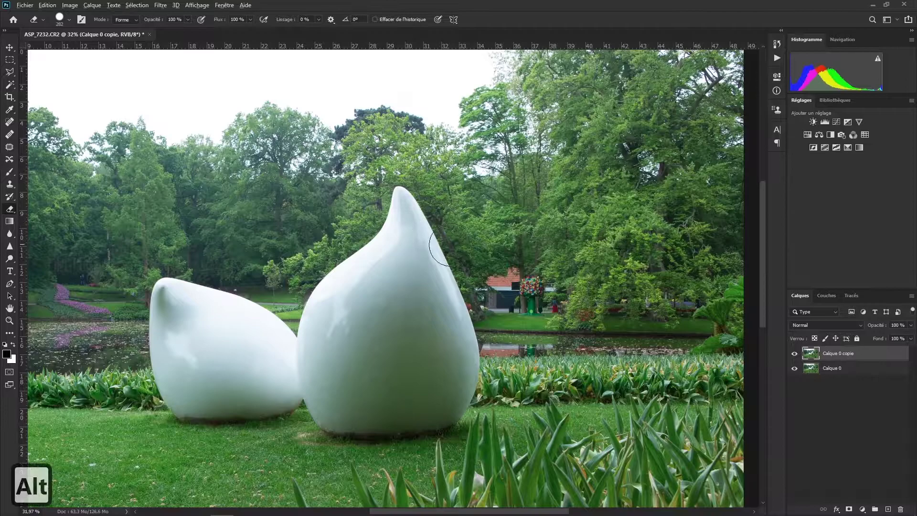
scroll(461, 256, "down", 5, "alt")
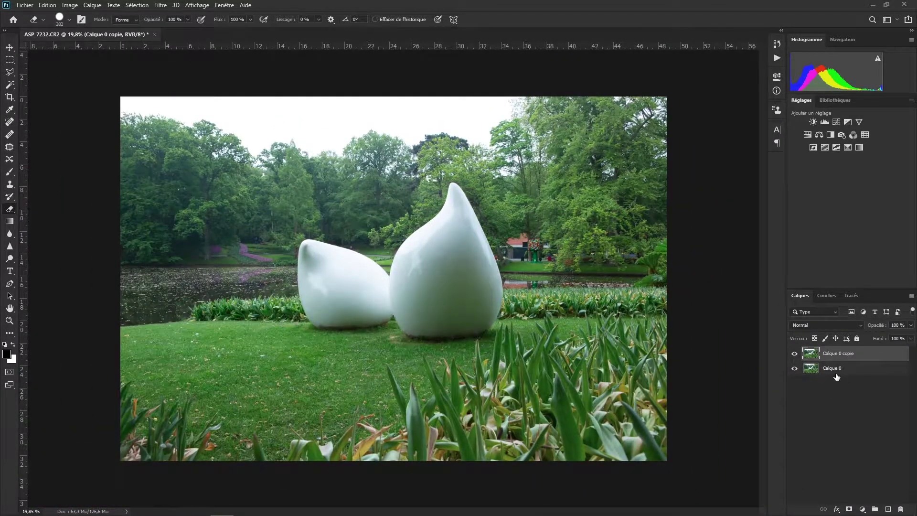
Lock the original Calque 0 layer and hide it
left_click(794, 368)
left_click(855, 370)
left_click(855, 339)
left_click(794, 368)
left_click(857, 339)
left_click(795, 368)
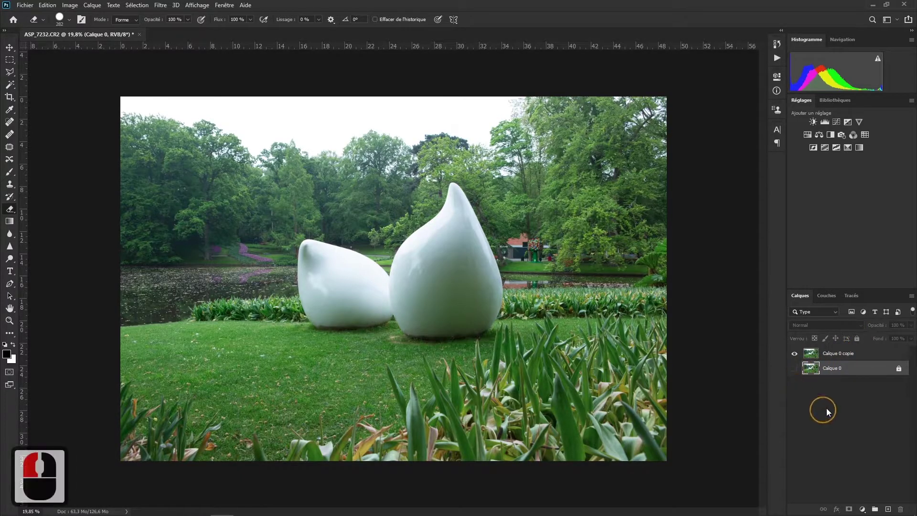
Add a layer mask to Calque 0 copie and paint the whole mask black with a 2091 px brush
left_click(874, 354)
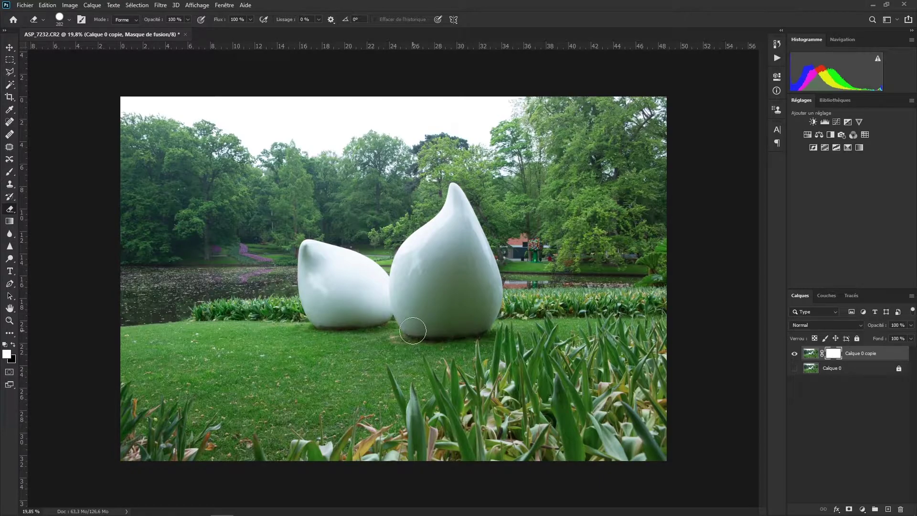
key("x")
key("b")
right_click(239, 308)
right_click(219, 325)
right_click(219, 324, "alt")
mouse_move(139, 133)
left_mouse_down()
mouse_move(713, 143)
mouse_move(496, 229)
mouse_move(114, 248)
mouse_move(323, 341)
mouse_move(673, 341)
mouse_move(496, 402)
mouse_move(93, 400)
mouse_move(389, 408)
mouse_move(410, 387)
left_mouse_up()
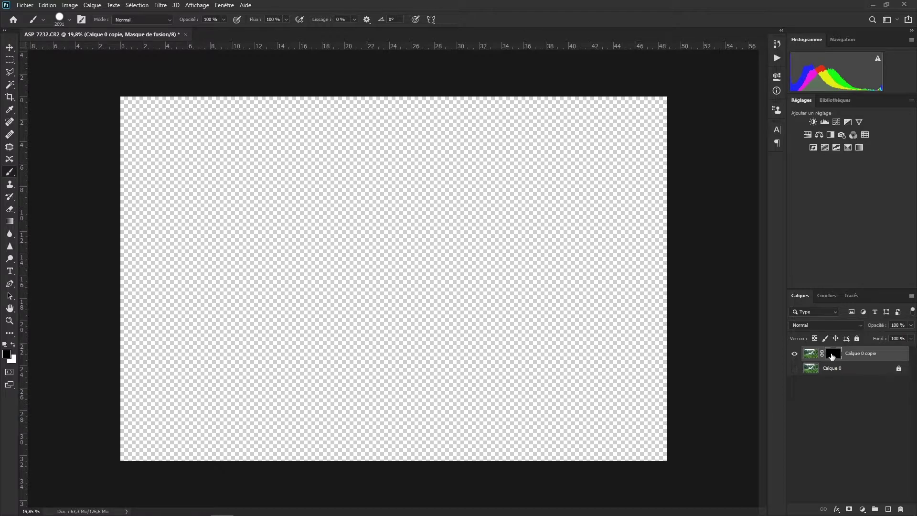
Paint the entire layer mask white to restore the full photo
key("x")
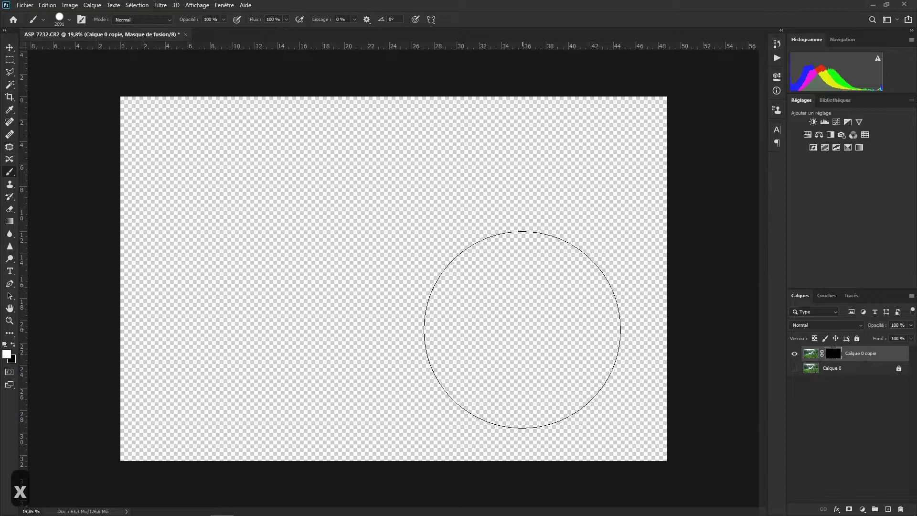
mouse_move(156, 389)
left_mouse_down()
mouse_move(714, 398)
mouse_move(708, 334)
mouse_move(531, 302)
mouse_move(269, 299)
mouse_move(96, 217)
mouse_move(304, 178)
mouse_move(628, 175)
mouse_move(637, 131)
mouse_move(317, 123)
mouse_move(133, 141)
left_mouse_up()
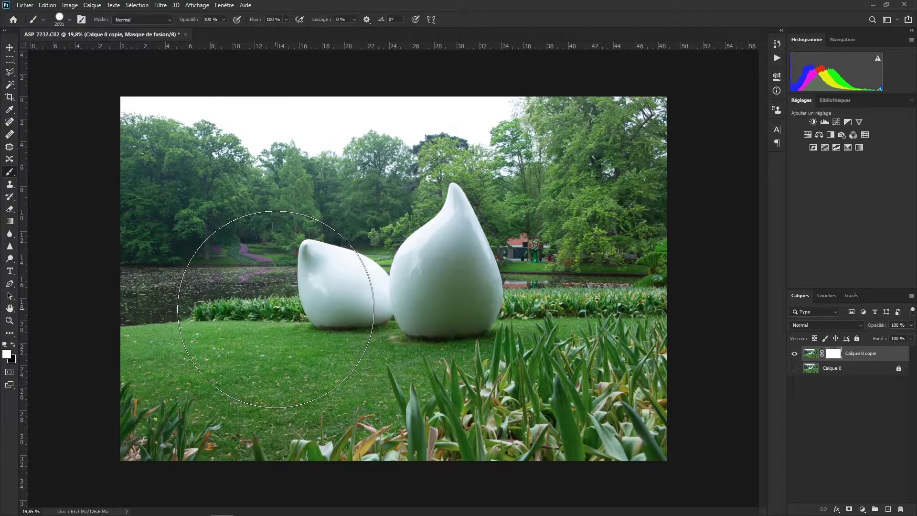
Mask out a strip of background beside the large sculpture's upper right edge with a black 254 px brush
key("x")
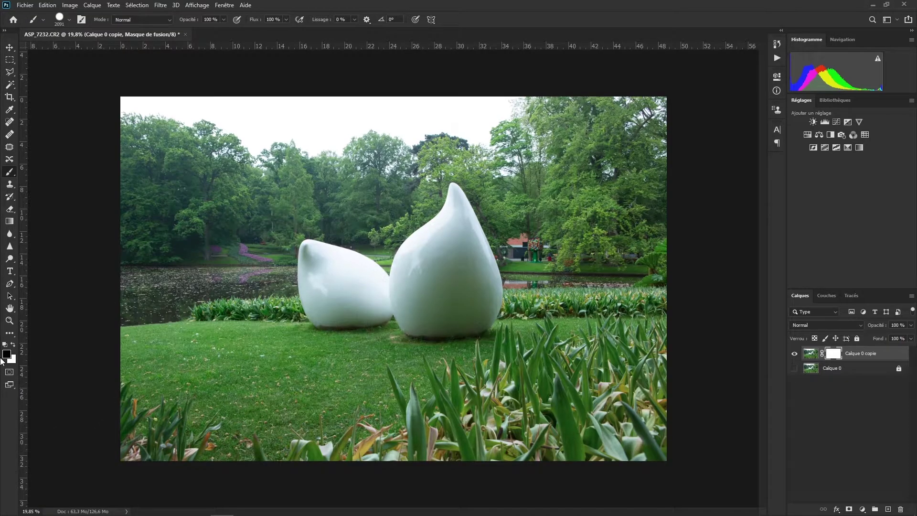
right_click(487, 260)
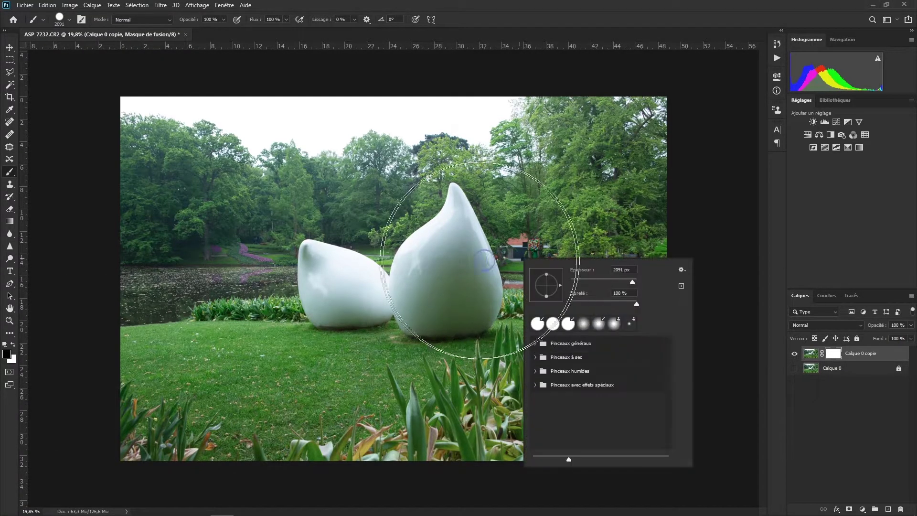
right_click(484, 248)
right_click(465, 250)
left_click_drag(479, 243, 401, 252)
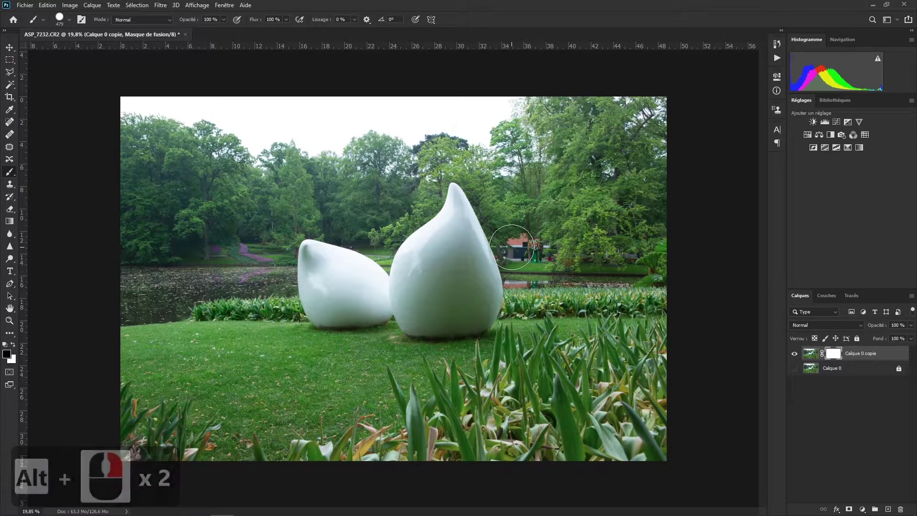
scroll(511, 247, "up", 10)
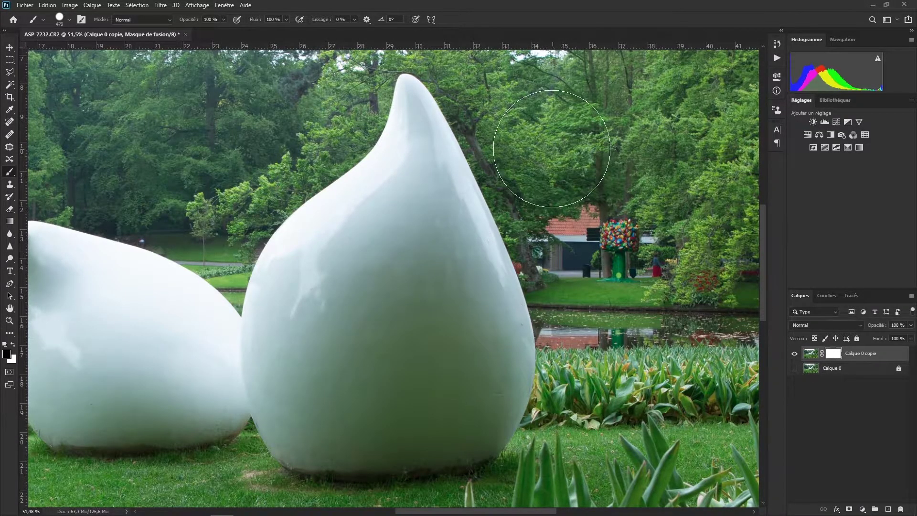
mouse_move(487, 74)
left_mouse_down()
mouse_move(458, 76)
mouse_move(448, 64)
mouse_move(516, 189)
mouse_move(514, 299)
mouse_move(532, 306)
left_mouse_up()
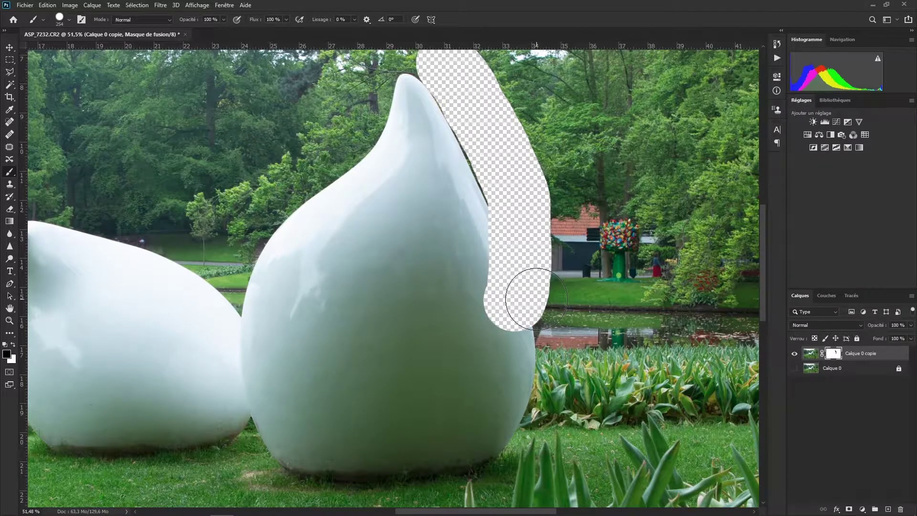
Paint white on the mask to restore the sculpture's right flank up to its edge
key("x")
left_click_drag(467, 229, 504, 334)
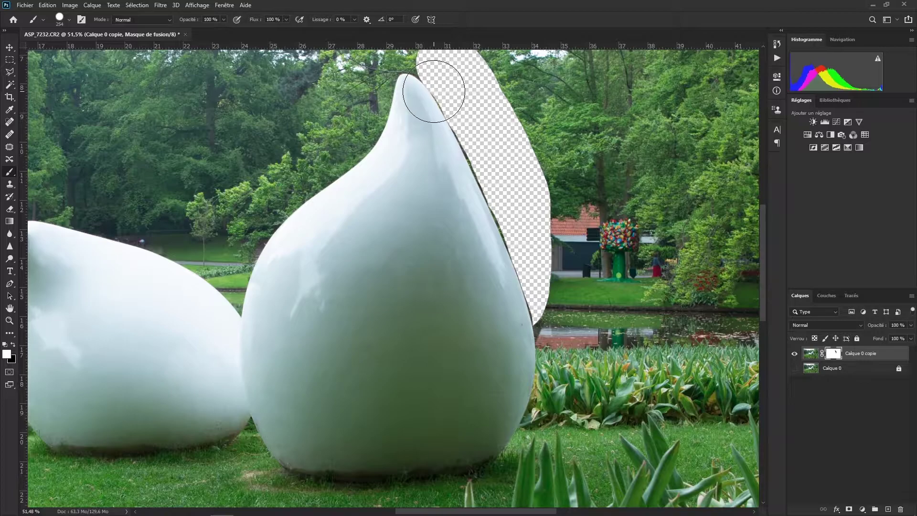
scroll(433, 91, "up", 4)
scroll(434, 91, "down", 8, "alt")
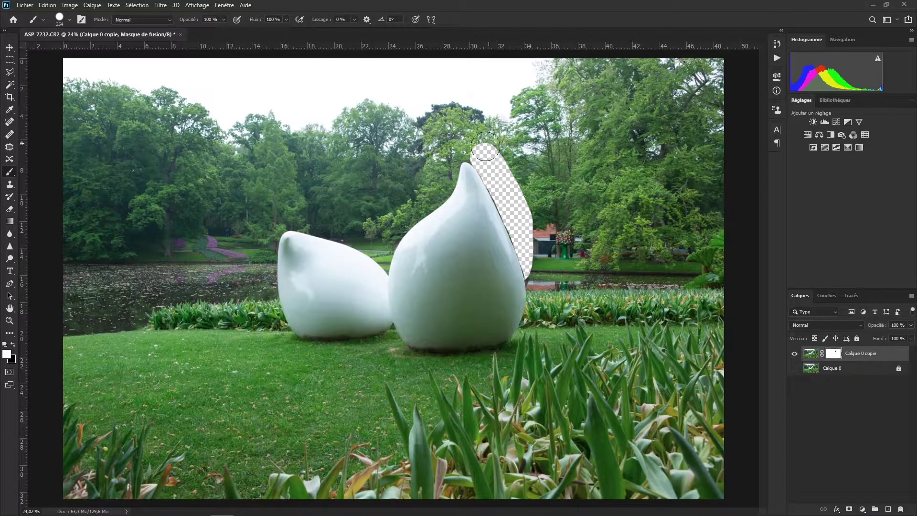
Restore the masked strip beside the large sculpture with white, and paint a winding mid-grey (#848484) stroke across the sculpture and lawn
mouse_move(478, 160)
left_mouse_down()
mouse_move(515, 140)
mouse_move(494, 172)
mouse_move(493, 198)
mouse_move(498, 221)
mouse_move(511, 218)
mouse_move(541, 253)
left_mouse_up()
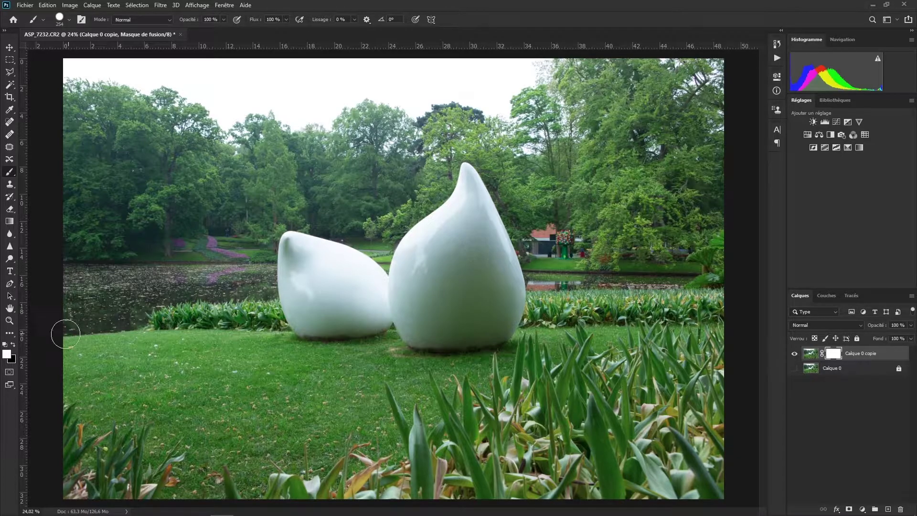
left_click(10, 357)
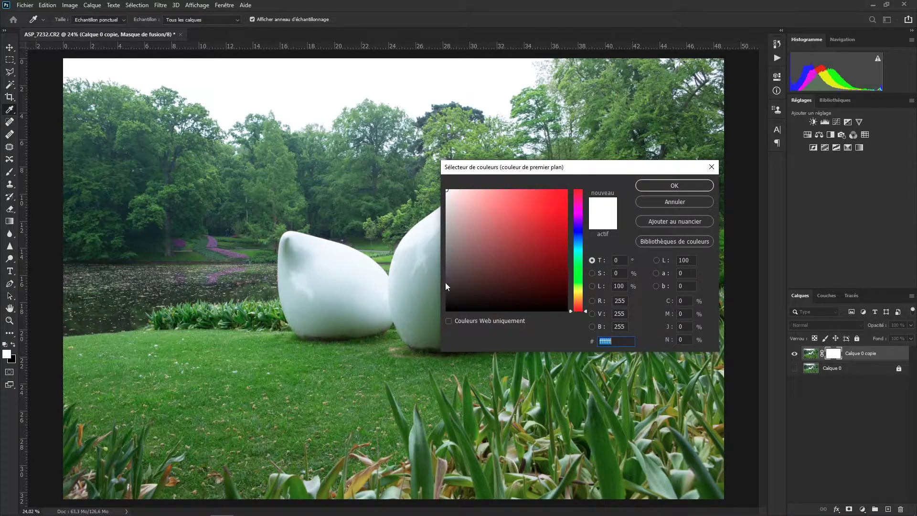
left_click(448, 208)
mouse_move(447, 191)
left_mouse_down()
mouse_move(434, 292)
mouse_move(431, 237)
mouse_move(430, 247)
left_mouse_up()
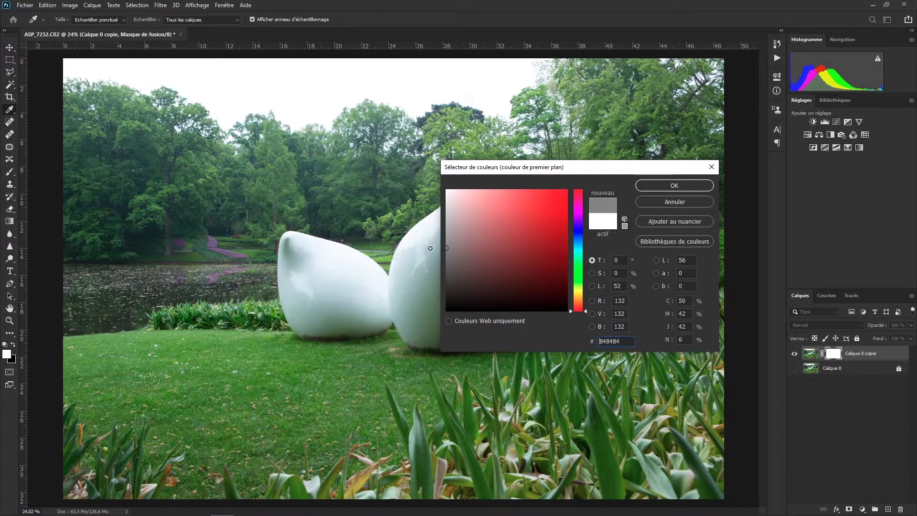
left_click(674, 186)
key("b")
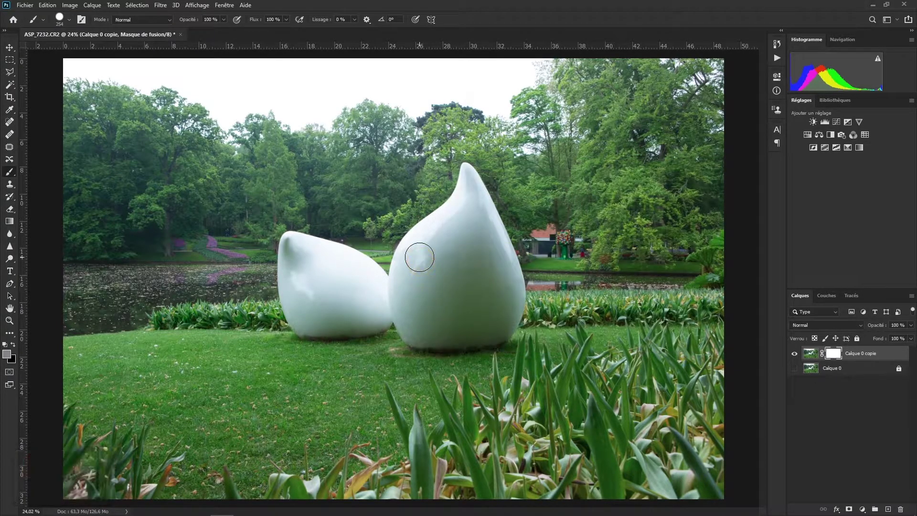
mouse_move(370, 225)
left_mouse_down()
mouse_move(432, 259)
mouse_move(523, 248)
mouse_move(356, 342)
mouse_move(442, 420)
mouse_move(513, 451)
mouse_move(191, 363)
mouse_move(192, 327)
left_mouse_up()
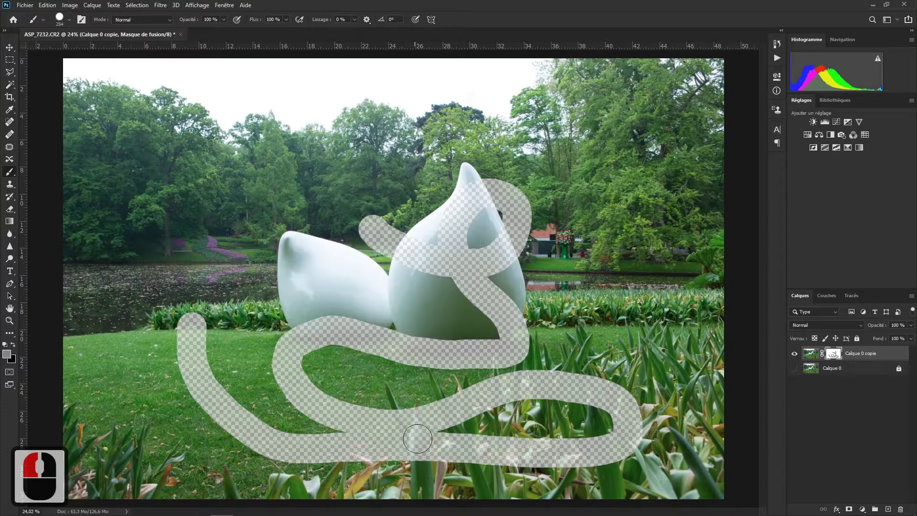
Paint light-grey strokes on the mask over the trees on both sides of the large sculpture
left_click(6, 354)
mouse_move(447, 225)
left_mouse_down()
mouse_move(446, 206)
mouse_move(525, 222)
mouse_move(635, 274)
mouse_move(592, 186)
mouse_move(506, 155)
left_mouse_up()
left_click(702, 186)
mouse_move(372, 130)
left_mouse_down()
mouse_move(284, 201)
mouse_move(229, 308)
left_mouse_up()
Paint a dark-grey (#303030) stroke on the mask from the sky down through the trees, pond and lawn left of the small sculpture
left_click(7, 353)
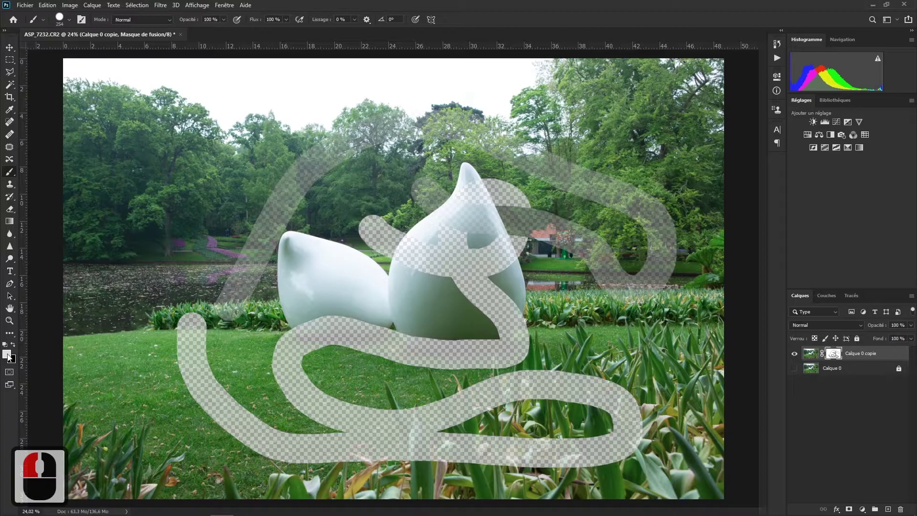
left_click(446, 288)
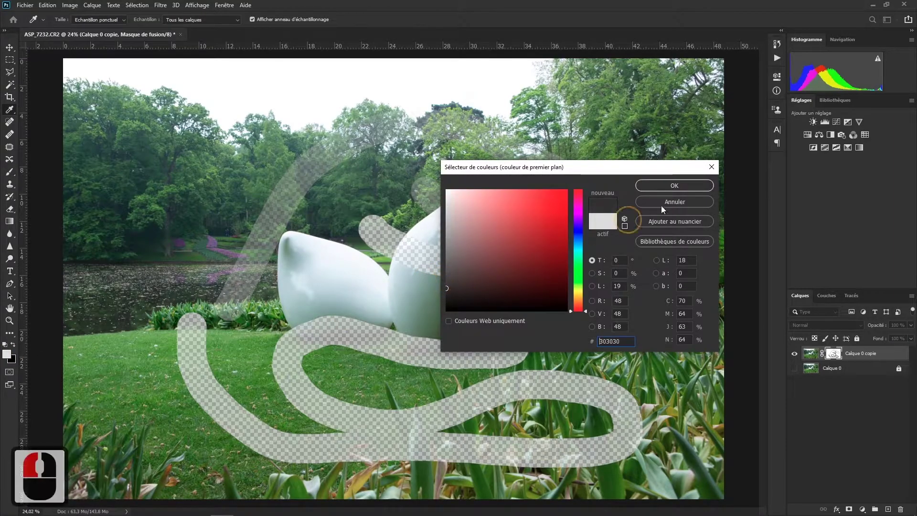
left_click(678, 191)
key("b")
mouse_move(250, 97)
left_mouse_down()
mouse_move(181, 202)
mouse_move(129, 233)
mouse_move(119, 288)
mouse_move(131, 353)
mouse_move(125, 389)
mouse_move(138, 418)
mouse_move(132, 442)
mouse_move(160, 462)
left_mouse_up()
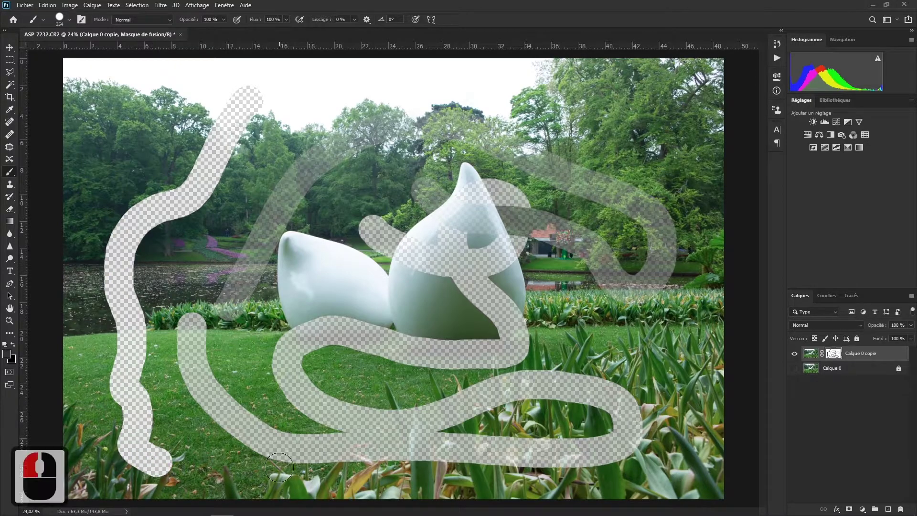
Set the foreground colour back to white
left_click(6, 353)
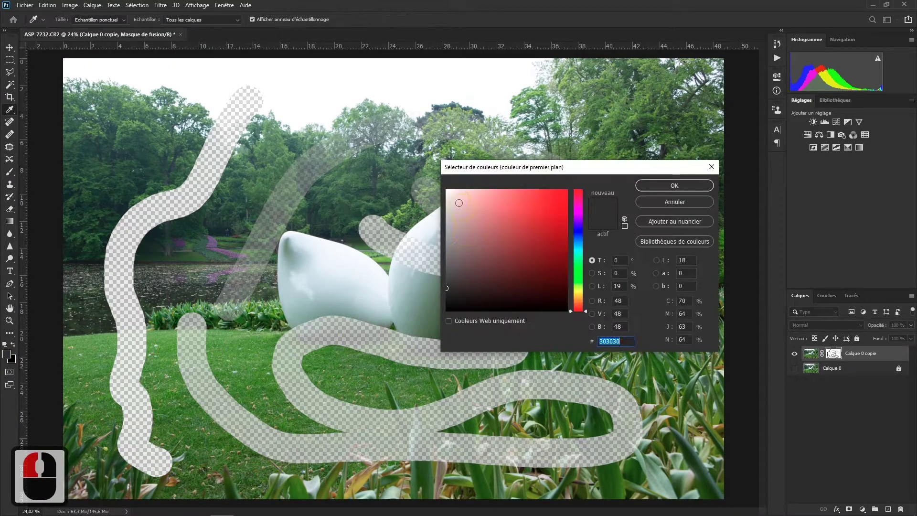
left_click(421, 174)
left_click(680, 184)
Examine the transparency of the mid-grey, light-grey and dark-grey mask strokes up close, briefly showing Calque 0 beneath for comparison
scroll(419, 295, "up", 10, "alt")
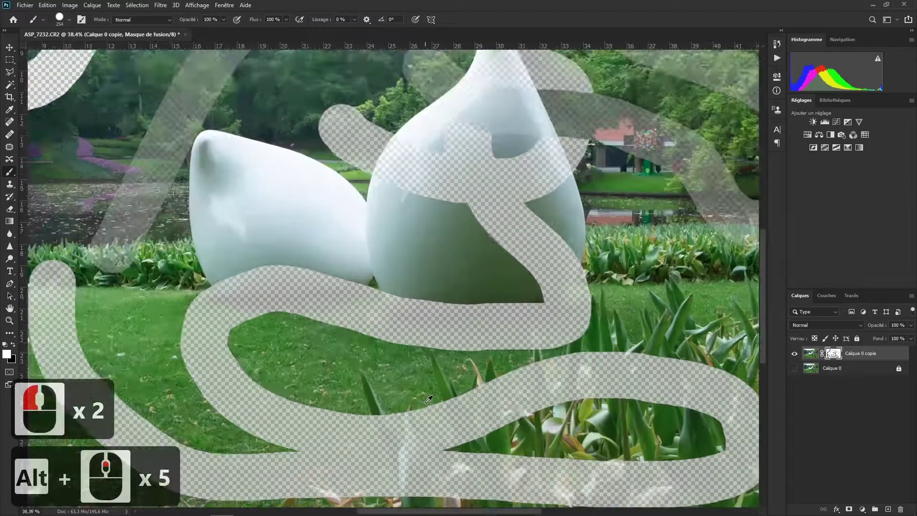
scroll(525, 287, "down", 6)
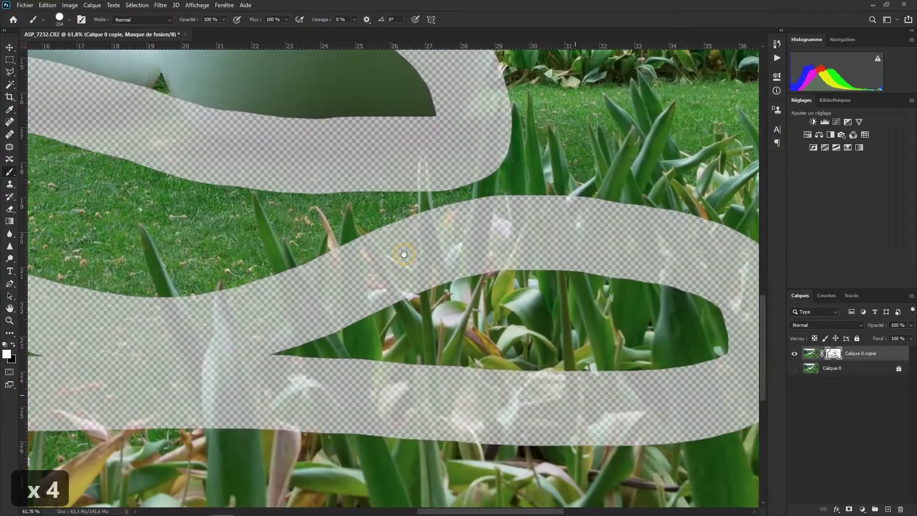
scroll(502, 251, "right", 12)
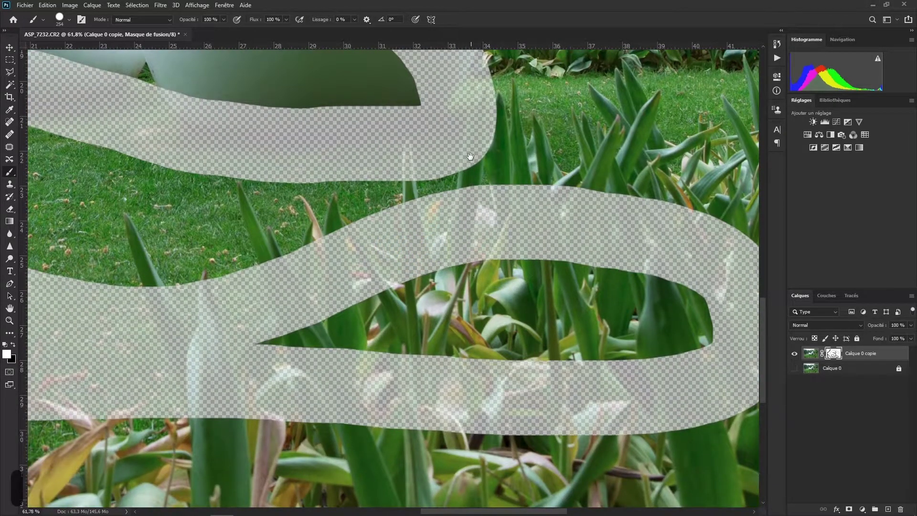
left_click(794, 368)
left_click(794, 368)
scroll(405, 434, "up", 16)
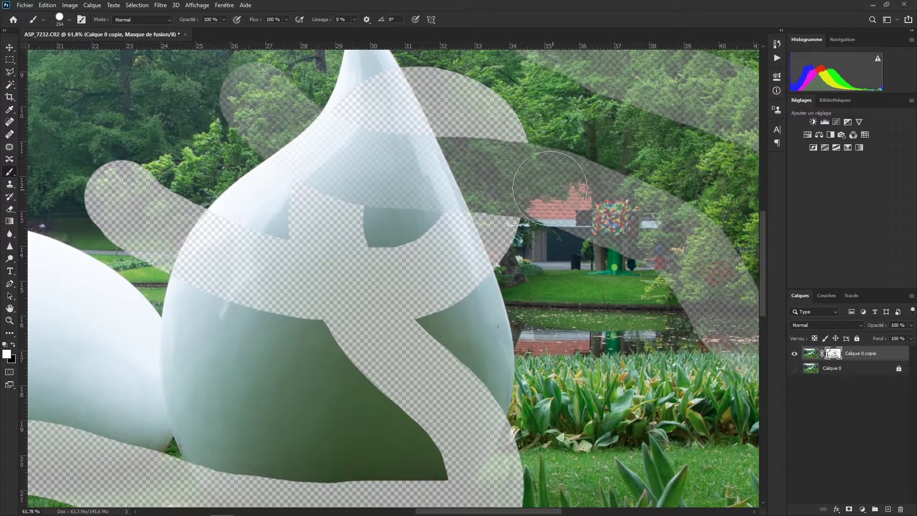
scroll(645, 266, "left", 20)
scroll(492, 211, "up", 14)
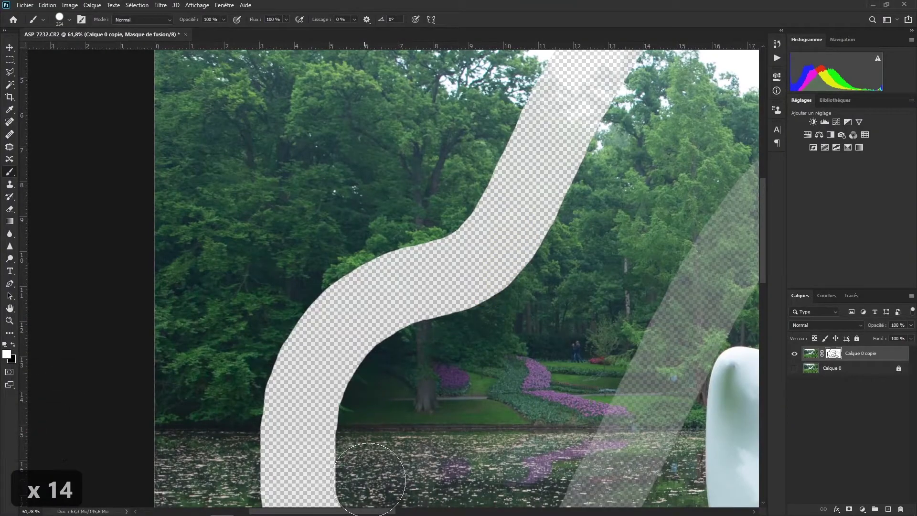
scroll(410, 351, "down", 11)
scroll(412, 250, "left", 3)
scroll(352, 317, "up", 12)
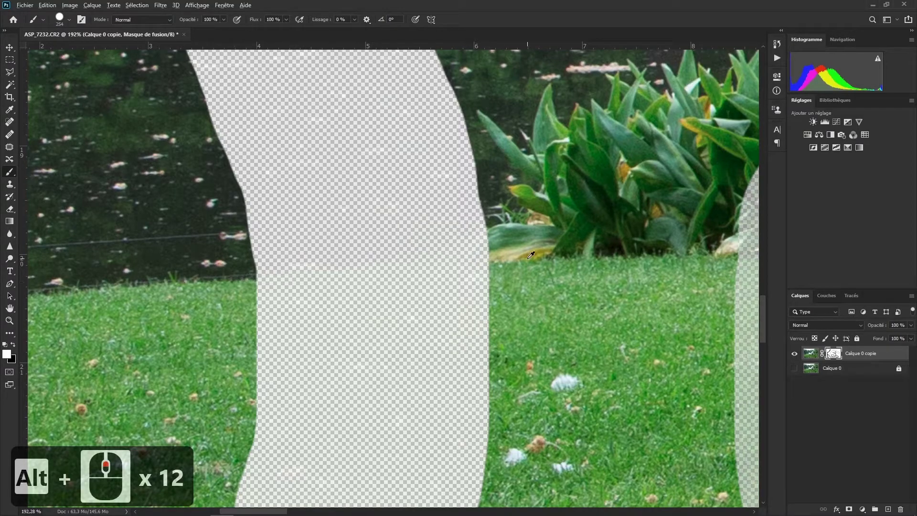
scroll(393, 287, "down", 7)
scroll(393, 287, "down", 16)
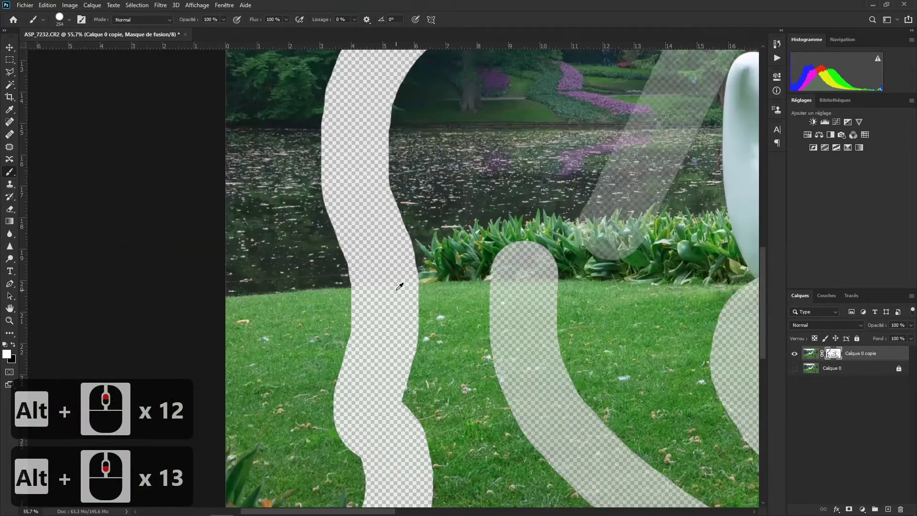